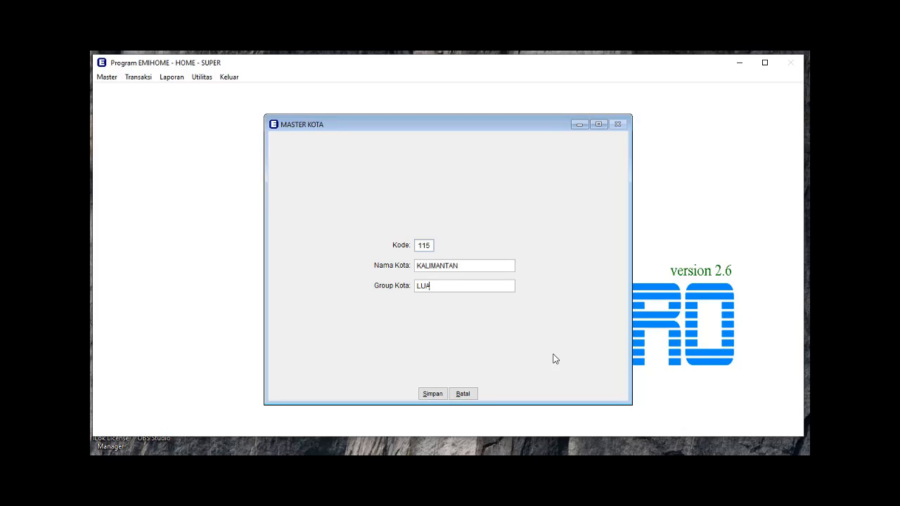
- Replace the city group of the KALIMANTAN record with KALIMANTAN and save the record
type("AU")
key("BackSpace")
key("BackSpace")
key("BackSpace")
key("BackSpace")
key("BackSpace")
key("BackSpace")
key("BackSpace")
key("BackSpace")
key("BackSpace")
key("BackSpace")
type("KALIMANTAN")
left_click(433, 394)
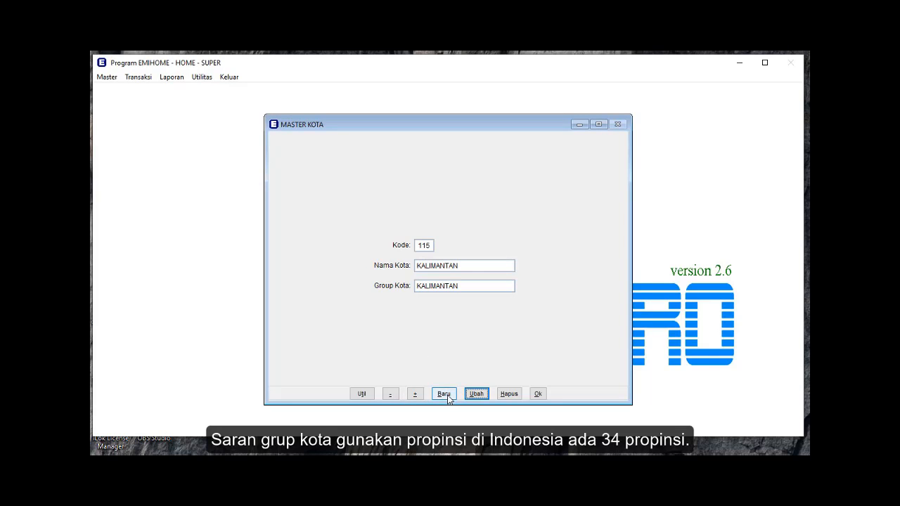
- Start a new city record and enter JAKARTA SELATAN as the city name
left_click(441, 394)
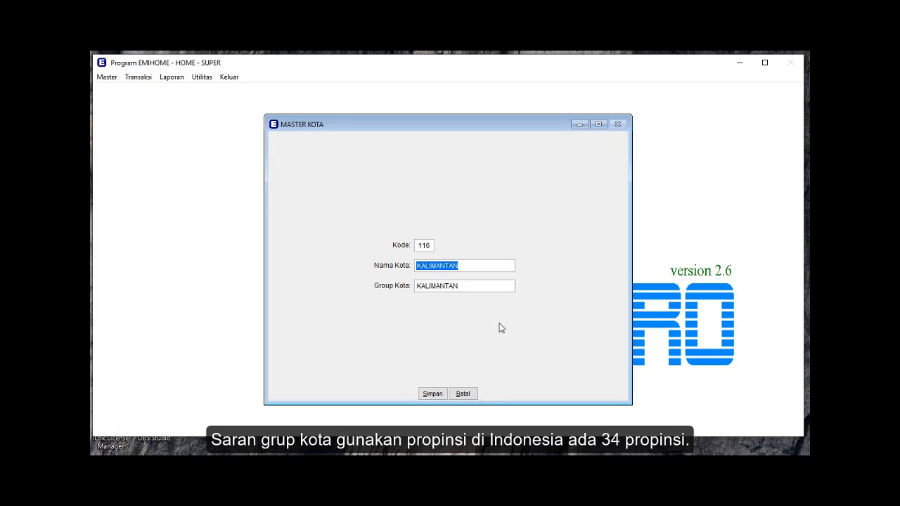
type("JAKA")
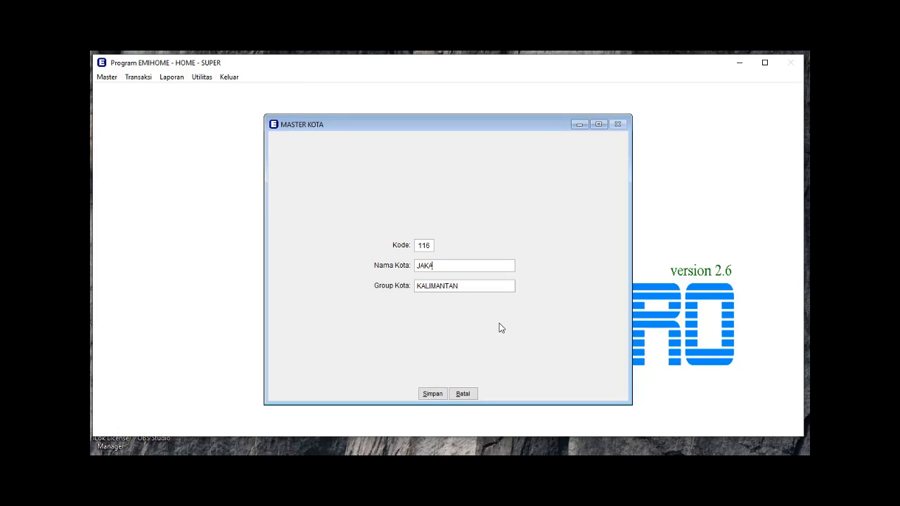
type("RTA SELATAN")
key("BackSpace")
key("BackSpace")
type("ATAN")
key("Tab")
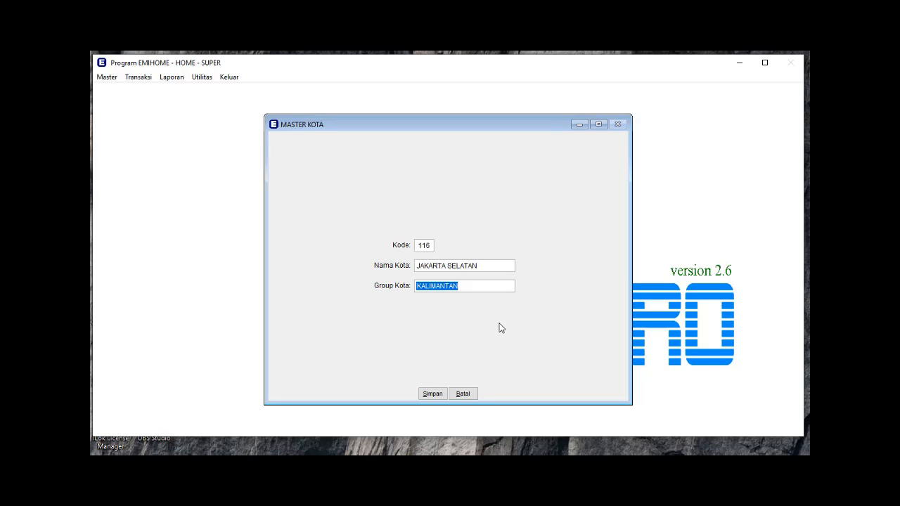
type("JAKARTA")
key("BackSpace")
key("BackSpace")
key("BackSpace")
key("BackSpace")
key("BackSpace")
key("BackSpace")
key("BackSpace")
type("DKI JAKARTA")
key("BackSpace")
key("BackSpace")
key("BackSpace")
key("BackSpace")
key("BackSpace")
key("BackSpace")
key("BackSpace")
key("BackSpace")
key("BackSpace")
key("BackSpace")
key("BackSpace")
- Enter JAKARTA SELATAN as the city group and save the new record
type("JAKARTA")
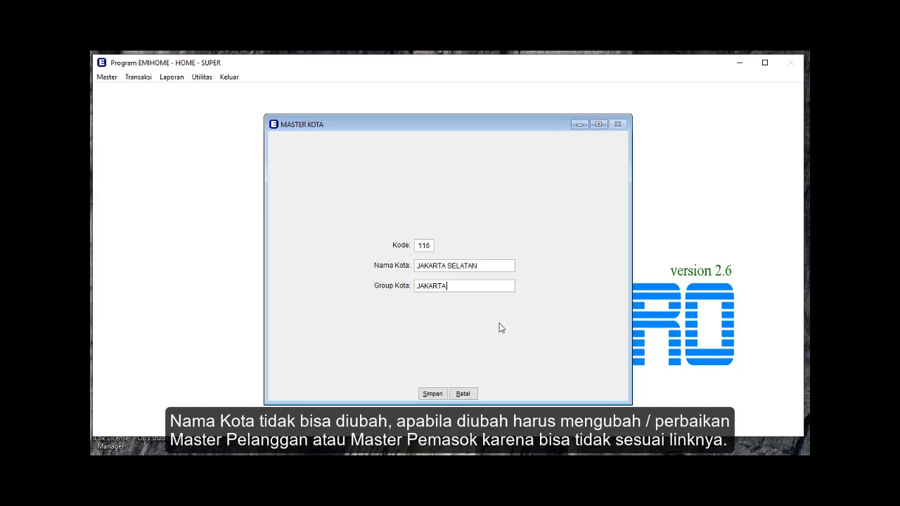
type(" SELATAN")
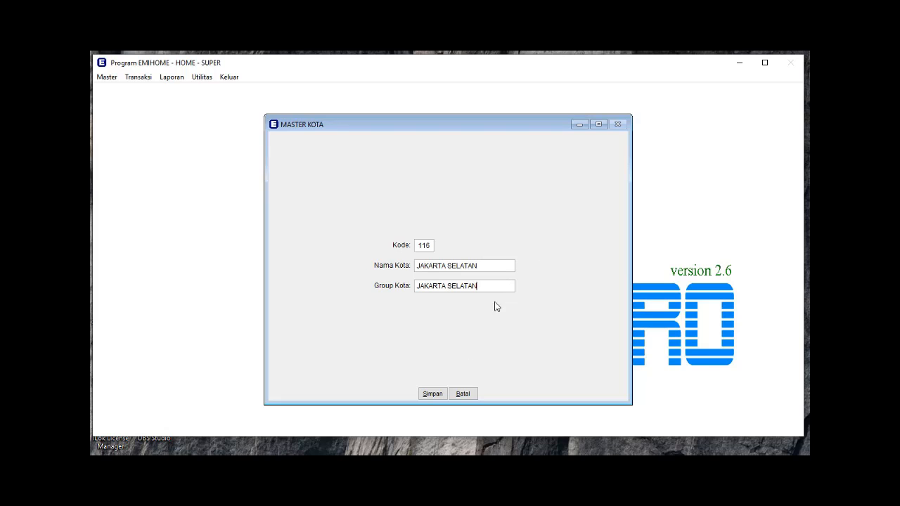
left_click(433, 394)
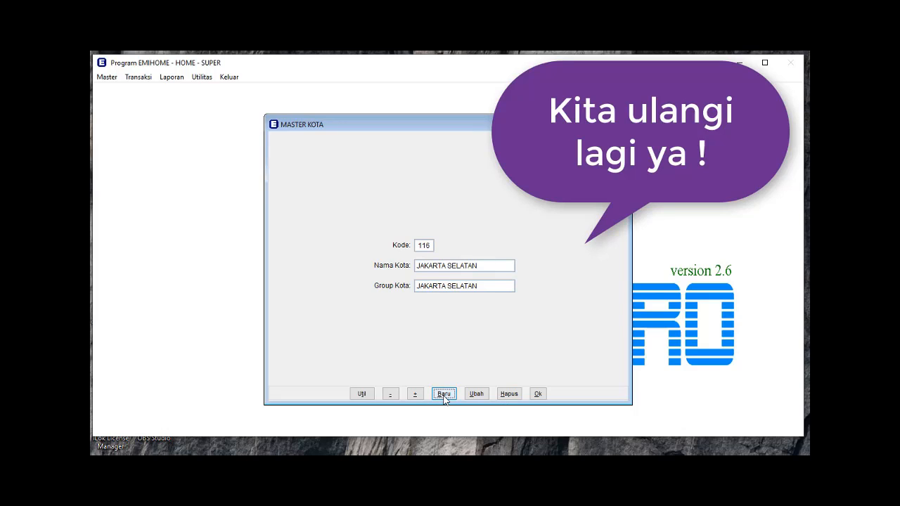
- Add a new city record named JAKARTA PUSAT with JAKARTA PUSAT as its city group, and save it
left_click(444, 395)
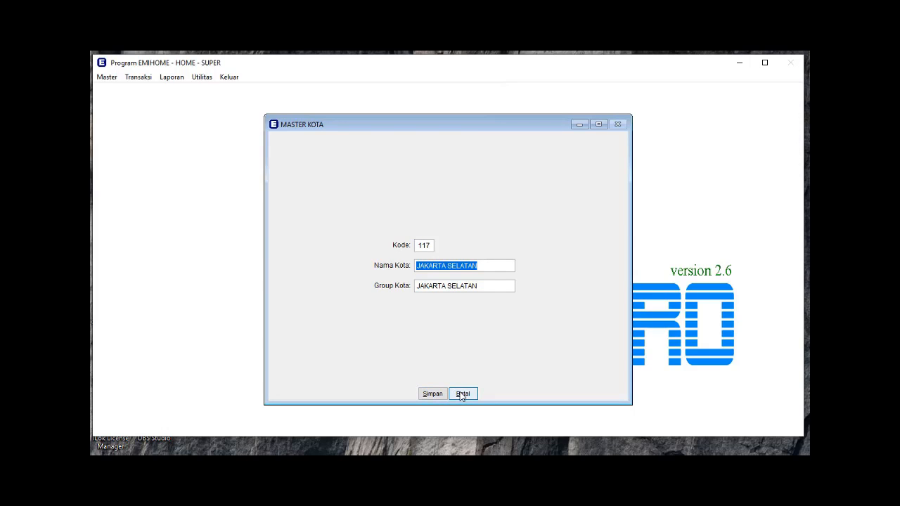
type("JAKARTA")
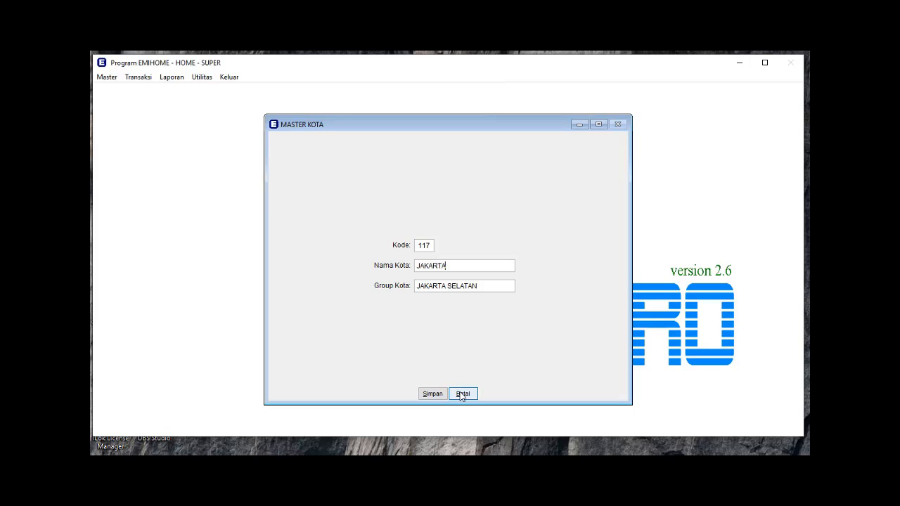
type(" PUSAT")
key("Return")
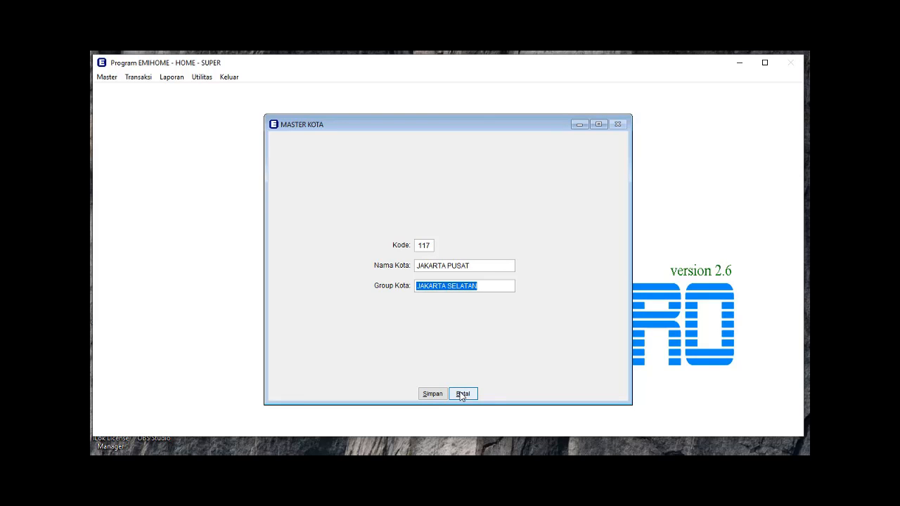
key("BackSpace")
type("JAKA")
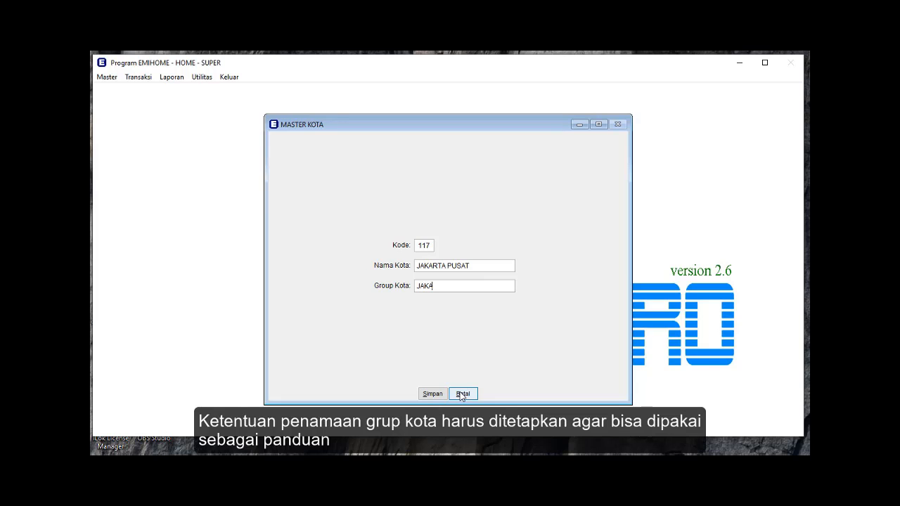
type("RTA PUSAT")
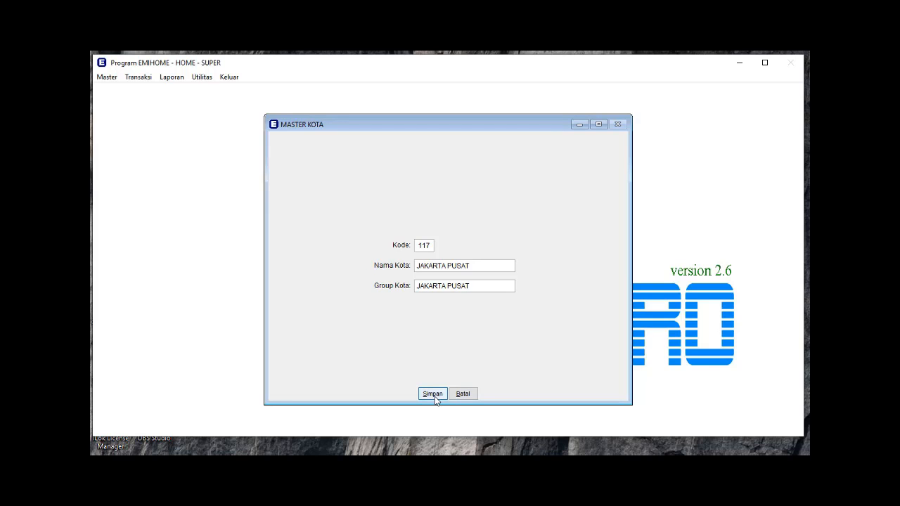
left_click(433, 393)
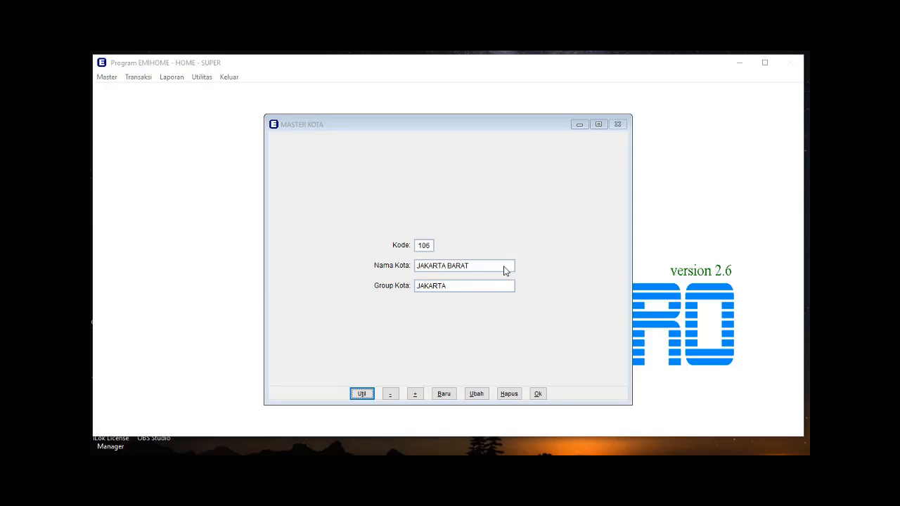
- Search the city data by the name JAKARTA and open the JAKARTA PUSAT record
left_click(362, 394)
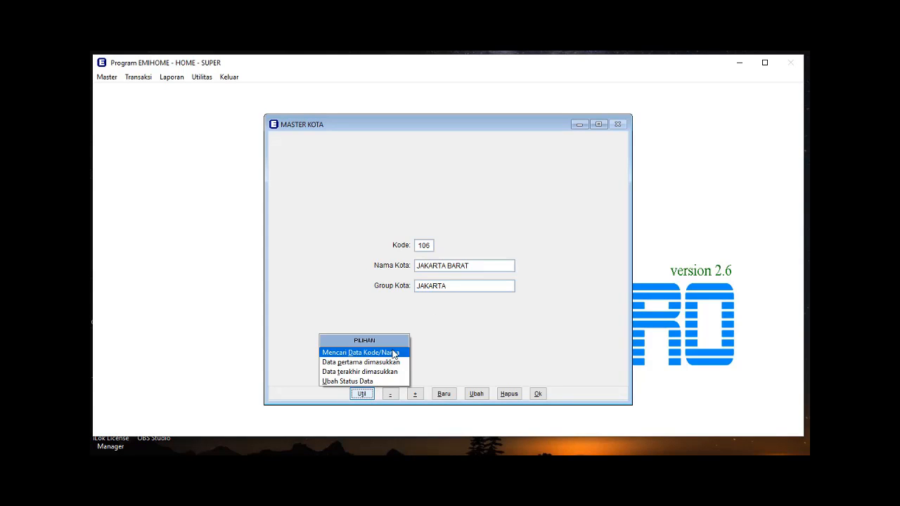
left_click(396, 356)
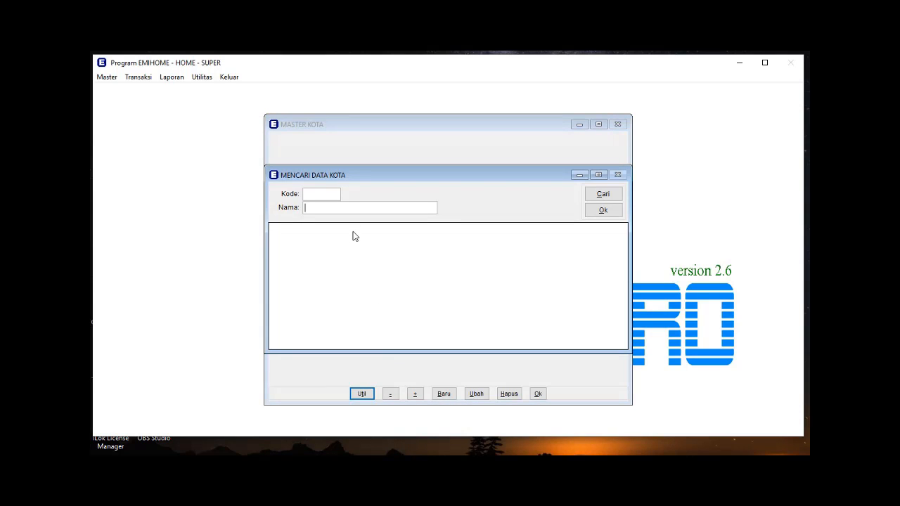
left_click(372, 203)
type("JAKARTA")
left_click(594, 202)
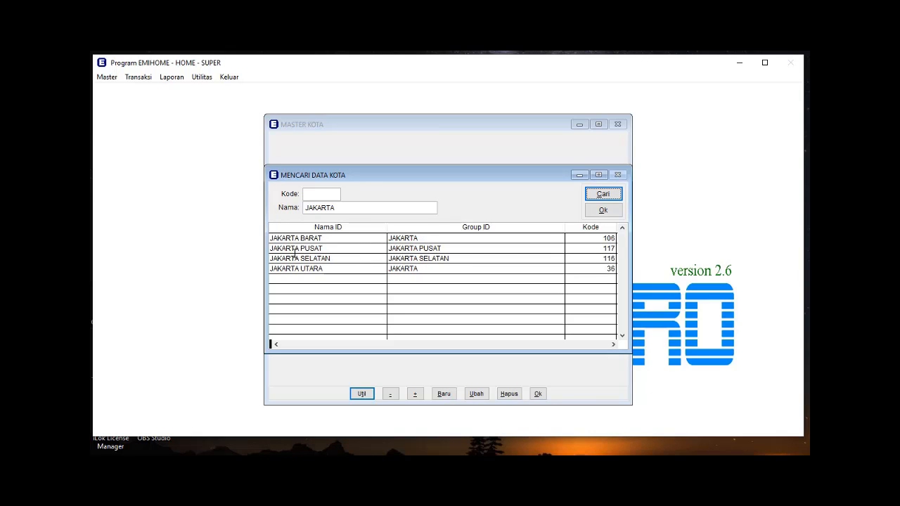
left_click(353, 252)
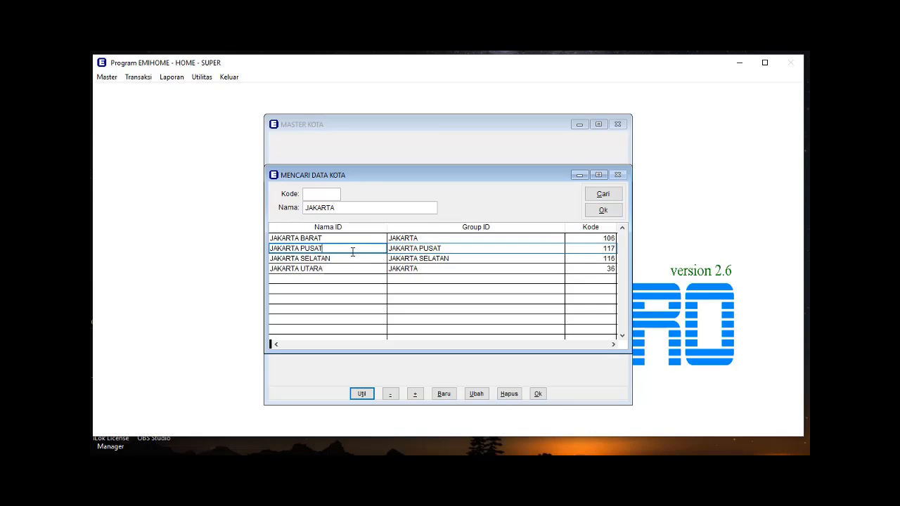
left_click(602, 211)
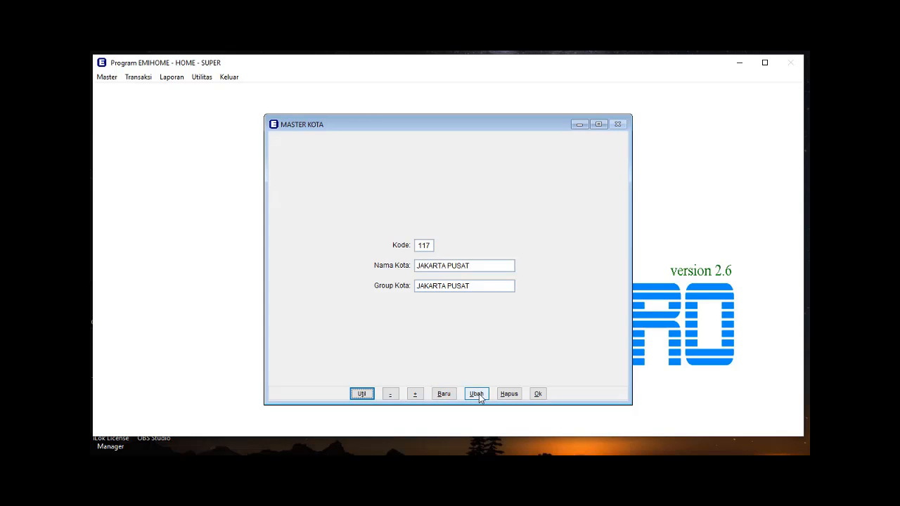
- Change the city group of the JAKARTA PUSAT record to JAKARTA and save it
left_click(477, 395)
left_click(485, 288)
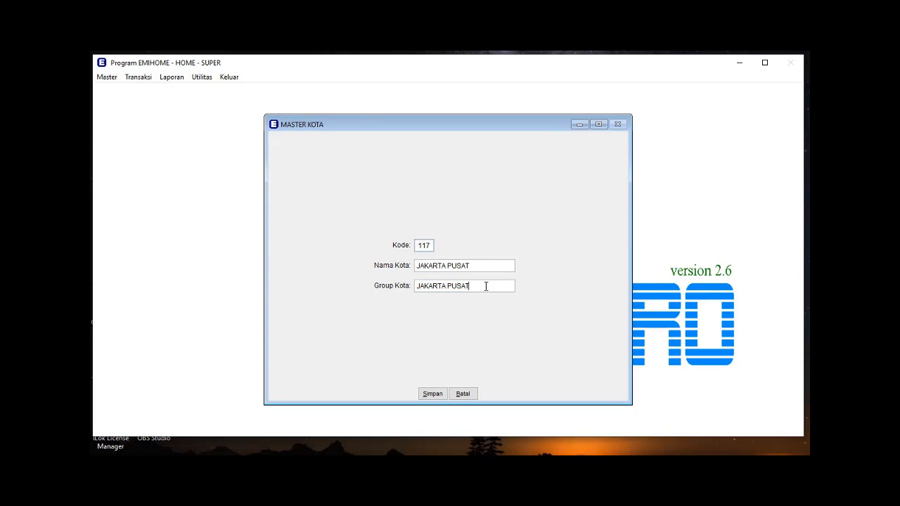
key("BackSpace")
key("BackSpace")
key("BackSpace")
key("BackSpace")
key("BackSpace")
key("BackSpace")
left_click(439, 394)
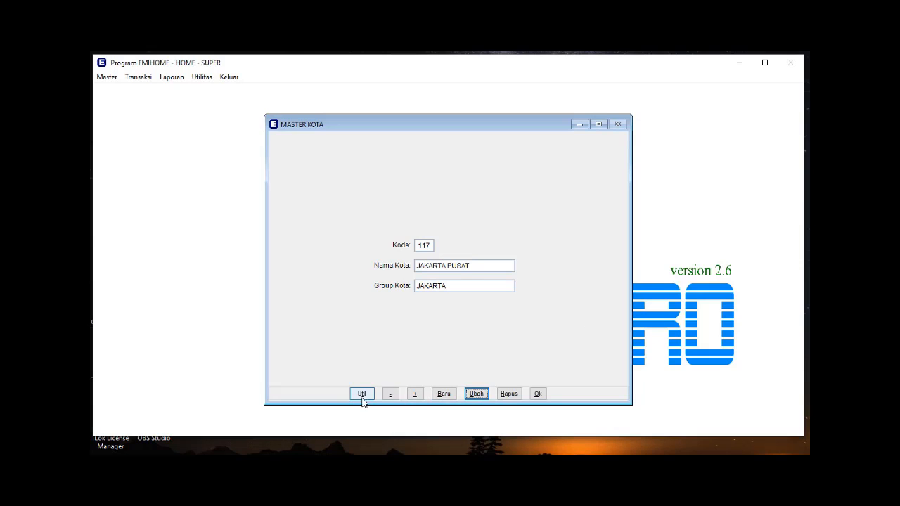
- Search the city data for JAKARTA again and open the JAKARTA SELATAN record
left_click(362, 394)
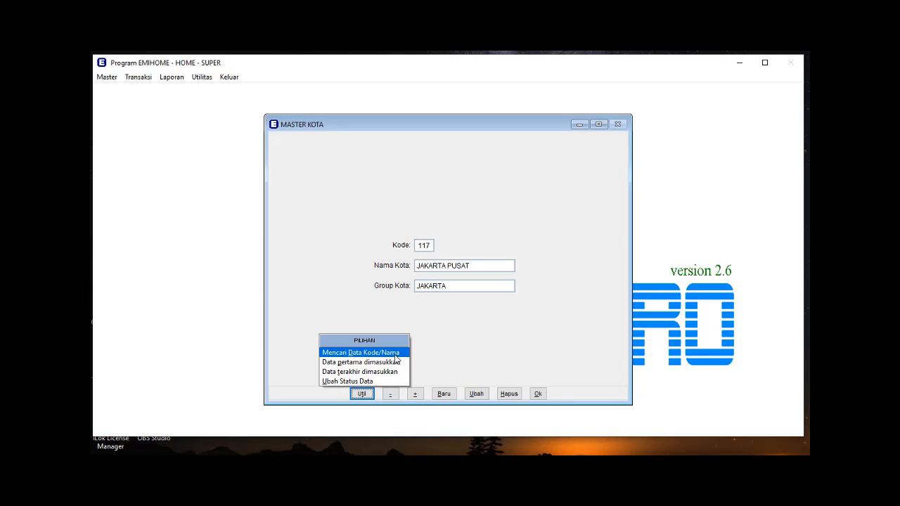
left_click(399, 353)
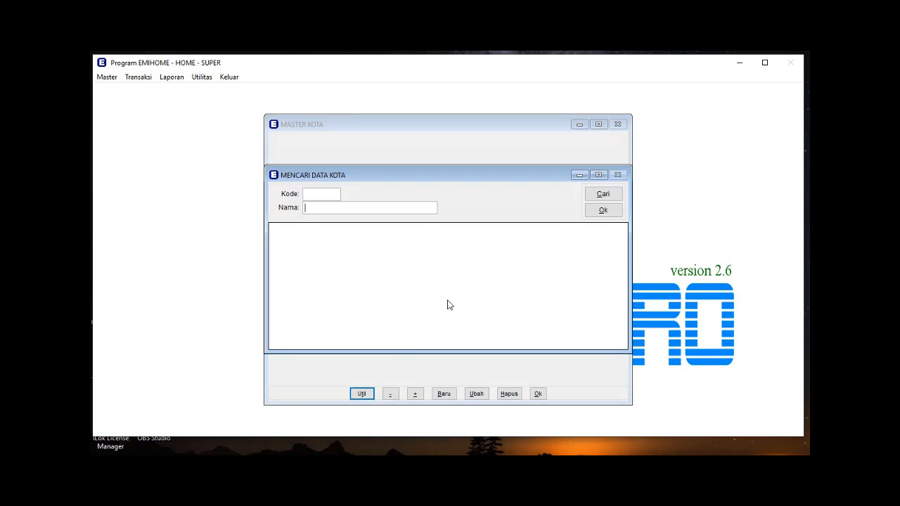
type("JAKARTA")
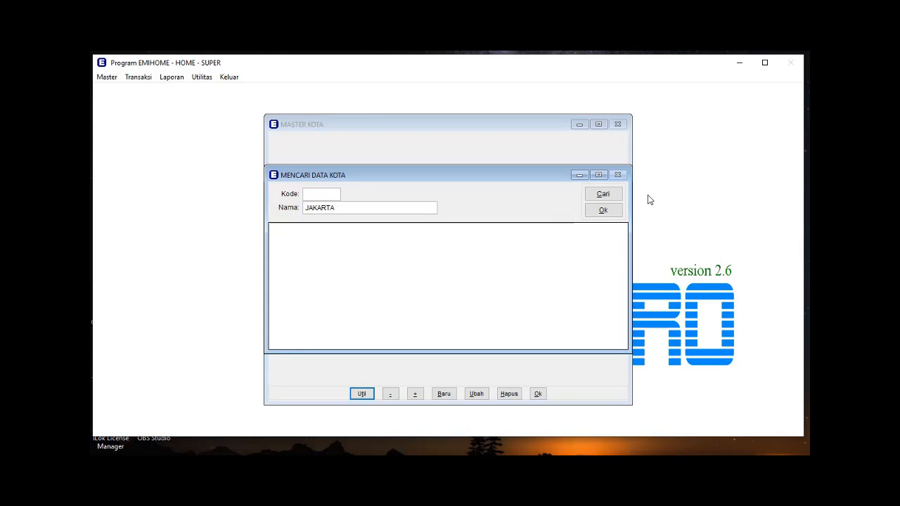
left_click(602, 194)
left_click(452, 258)
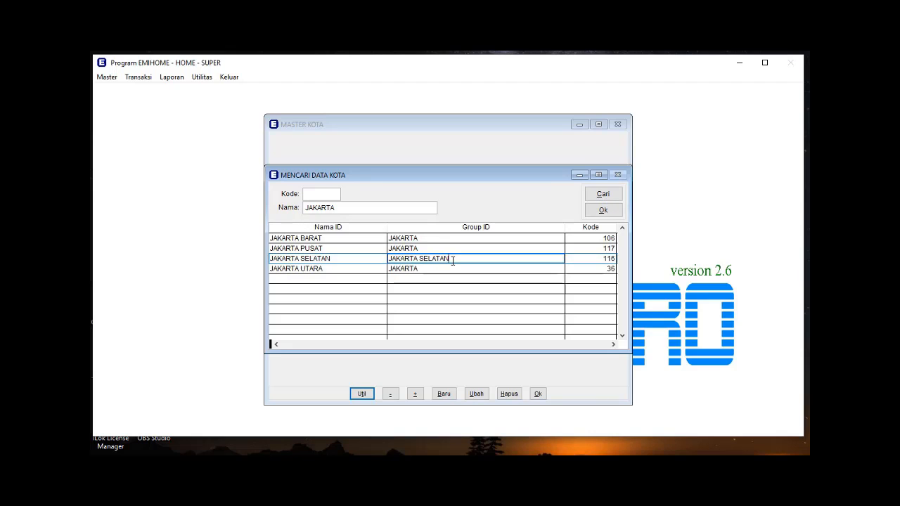
left_click(609, 213)
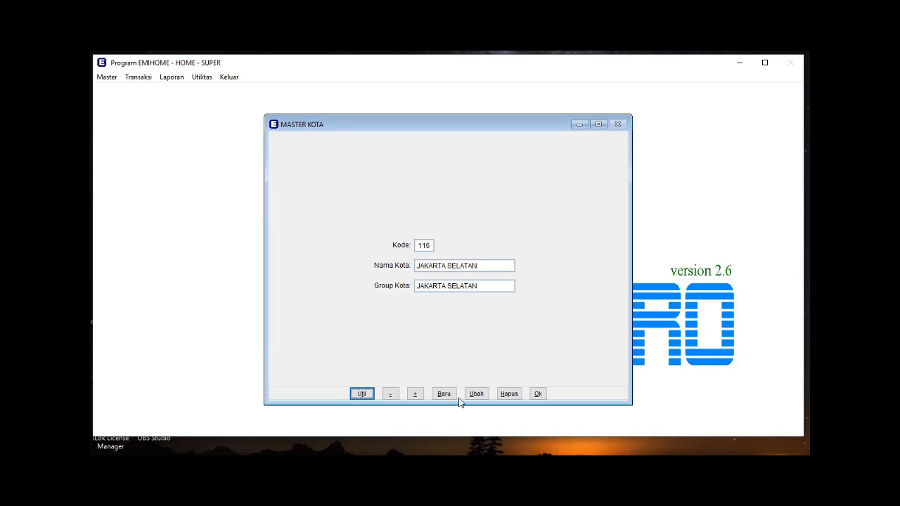
- Change the city group of the JAKARTA SELATAN record to JAKARTA and save it
left_click(476, 393)
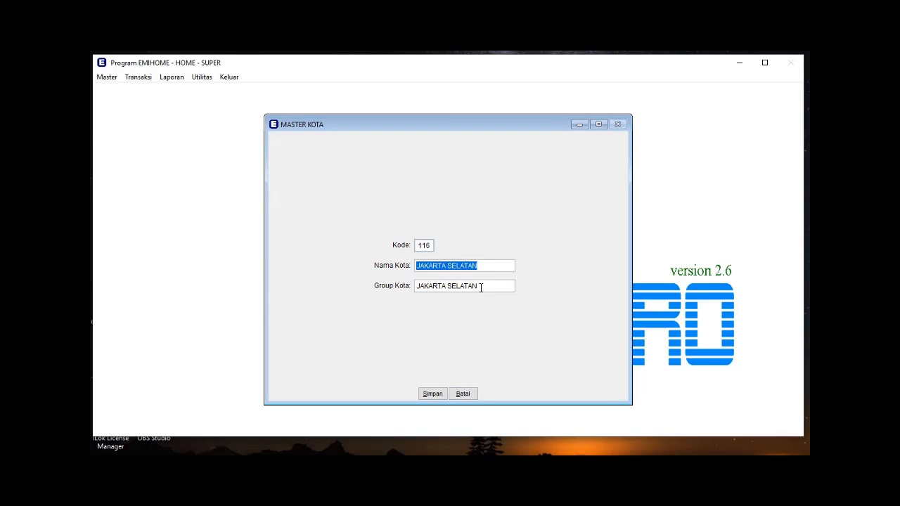
left_click(481, 287)
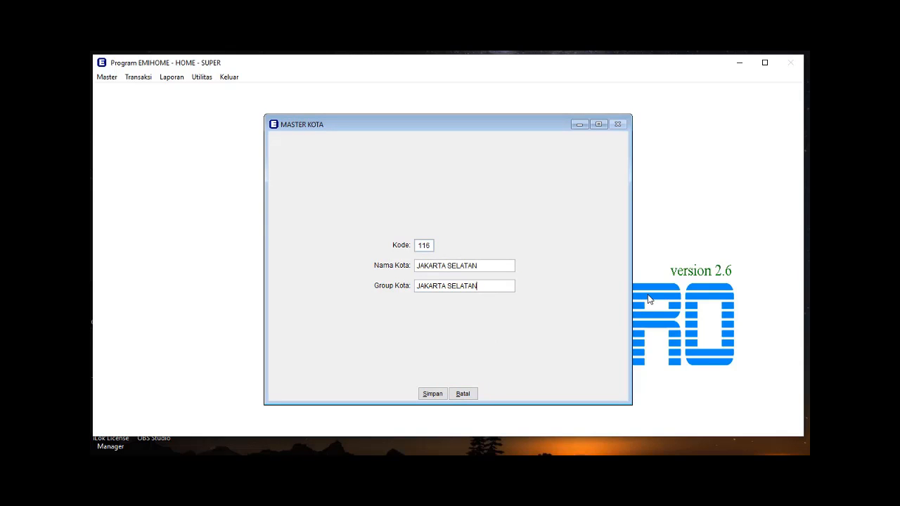
key("BackSpace")
key("BackSpace")
key("BackSpace")
key("BackSpace")
key("BackSpace")
key("BackSpace")
key("BackSpace")
key("BackSpace")
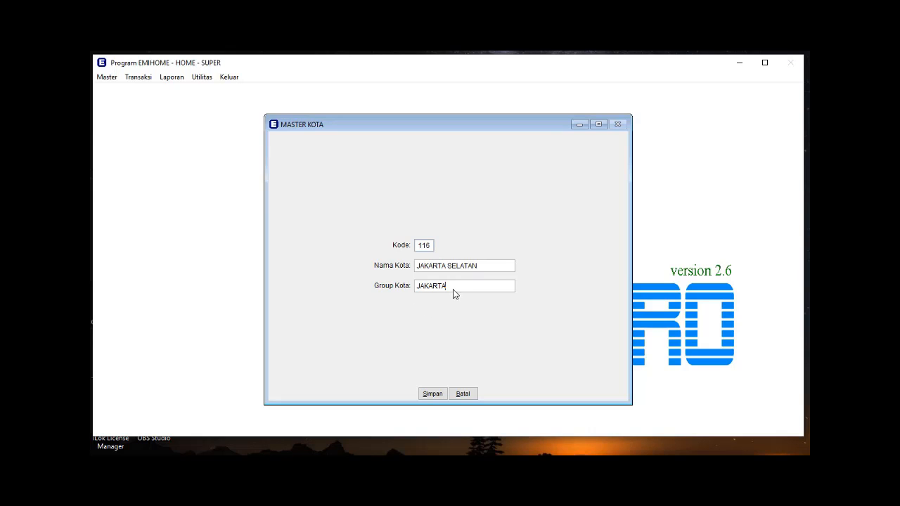
left_click(433, 394)
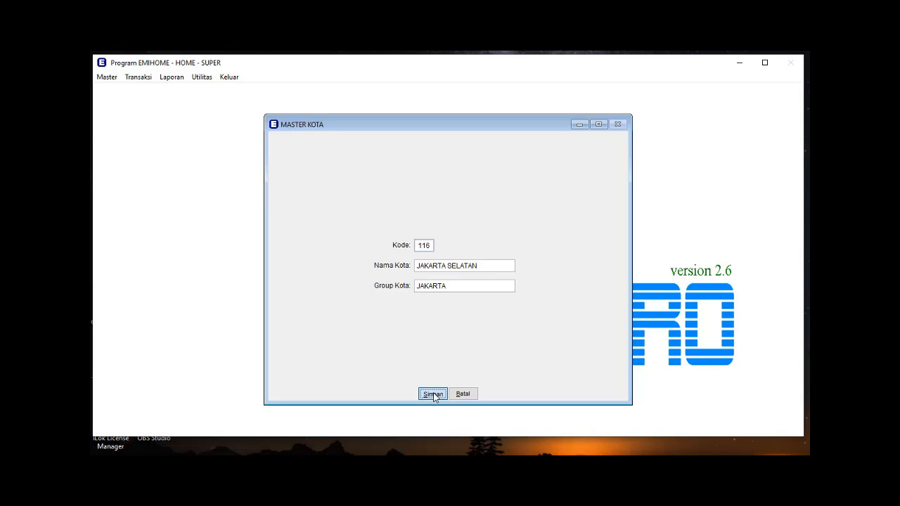